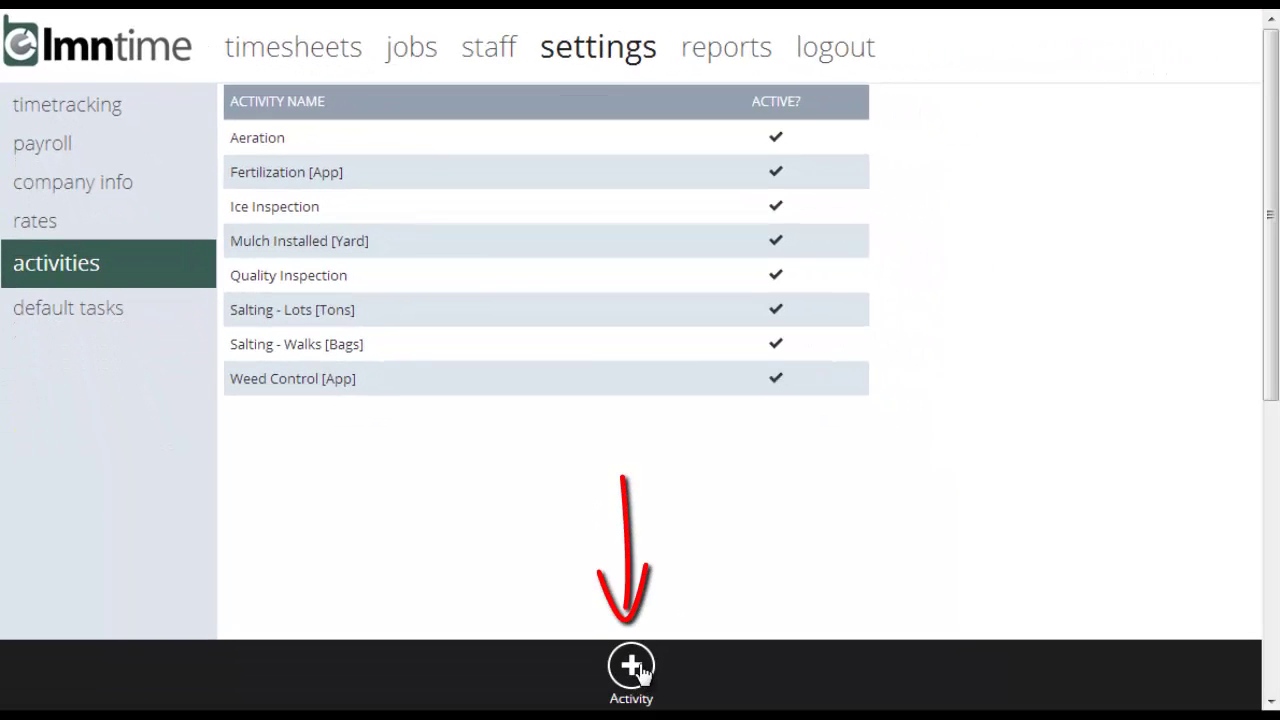
Step: Add a new activity named Pest Control with App as its units
{"action": "left_click", "coordinate": [640, 672]}
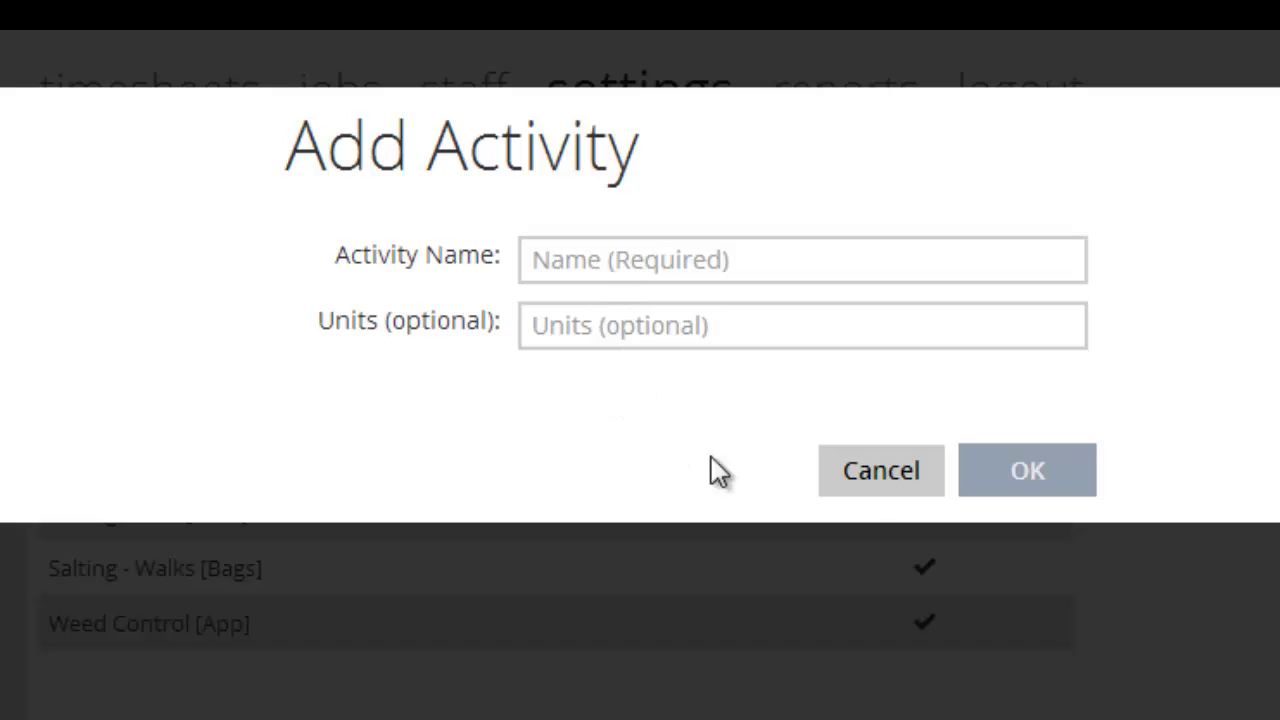
{"action": "left_click", "coordinate": [682, 264]}
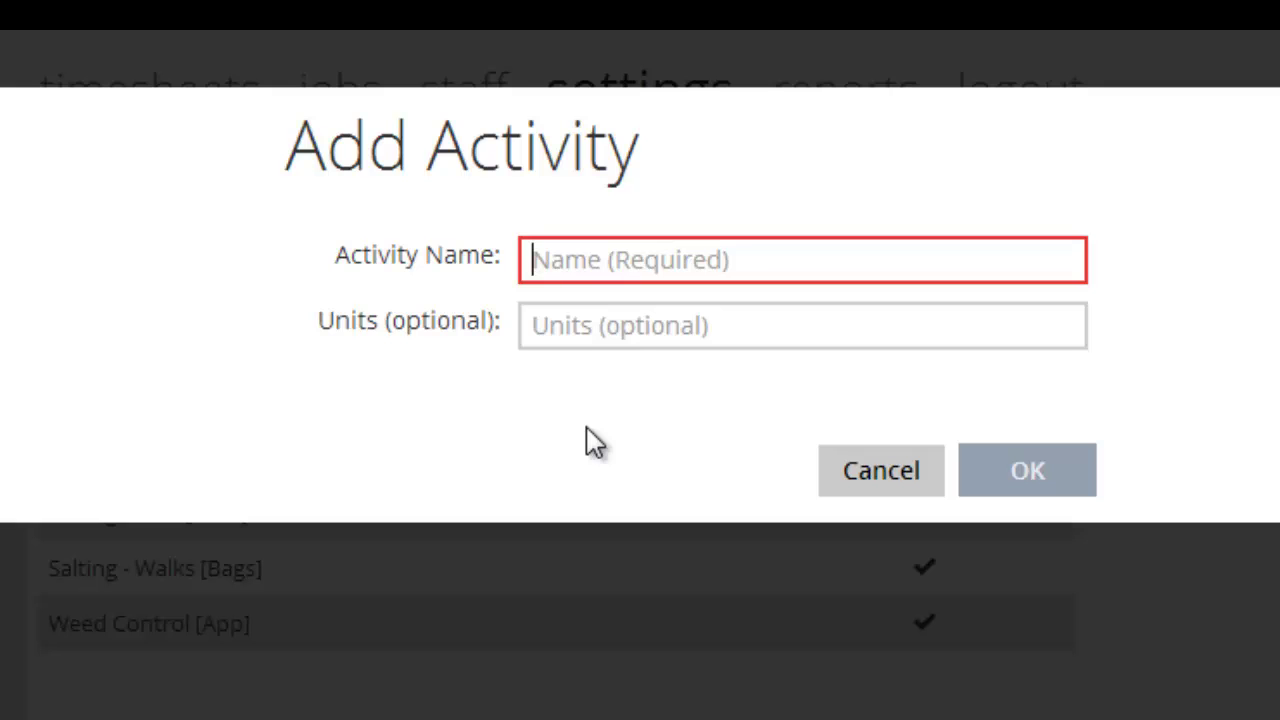
{"action": "type", "text": "Pest Control"}
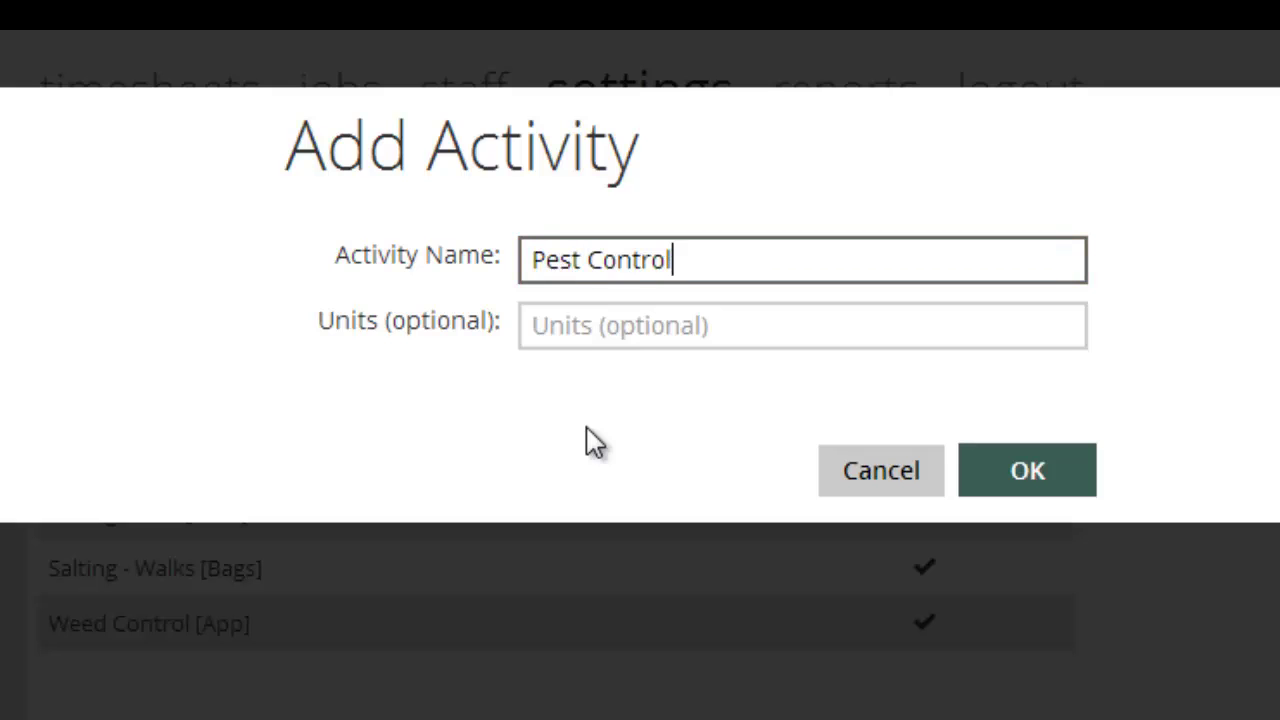
{"action": "key", "text": "Tab"}
{"action": "type", "text": "App"}
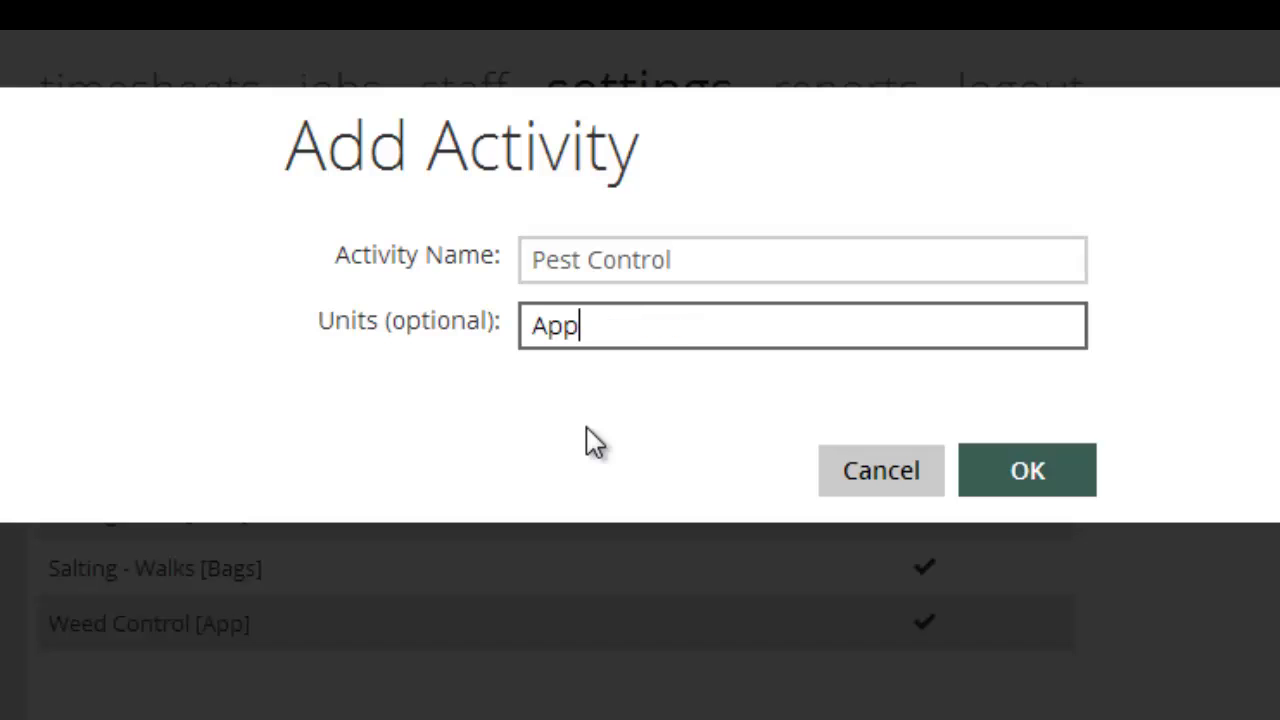
{"action": "type", "text": "lication"}
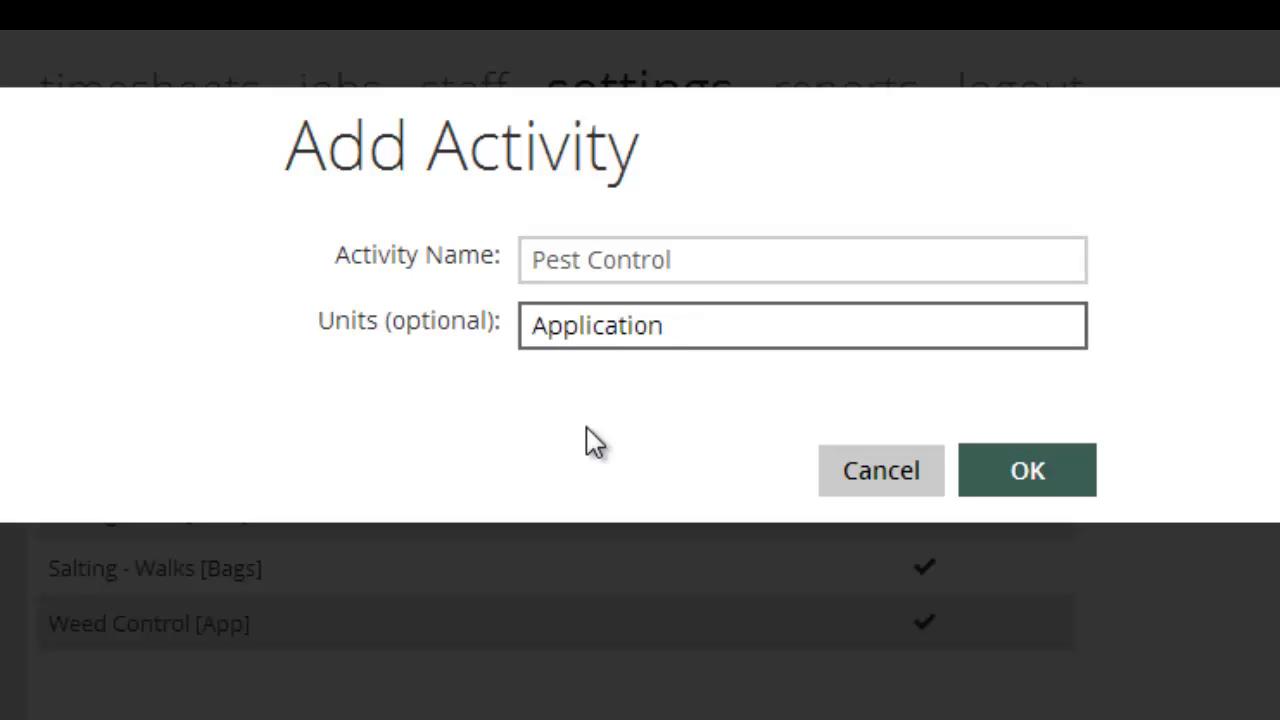
{"action": "key", "text": "BackSpace"}
{"action": "key", "text": "BackSpace"}
{"action": "key", "text": "BackSpace"}
{"action": "key", "text": "BackSpace"}
{"action": "key", "text": "BackSpace"}
{"action": "key", "text": "BackSpace"}
{"action": "key", "text": "BackSpace"}
{"action": "key", "text": "BackSpace"}
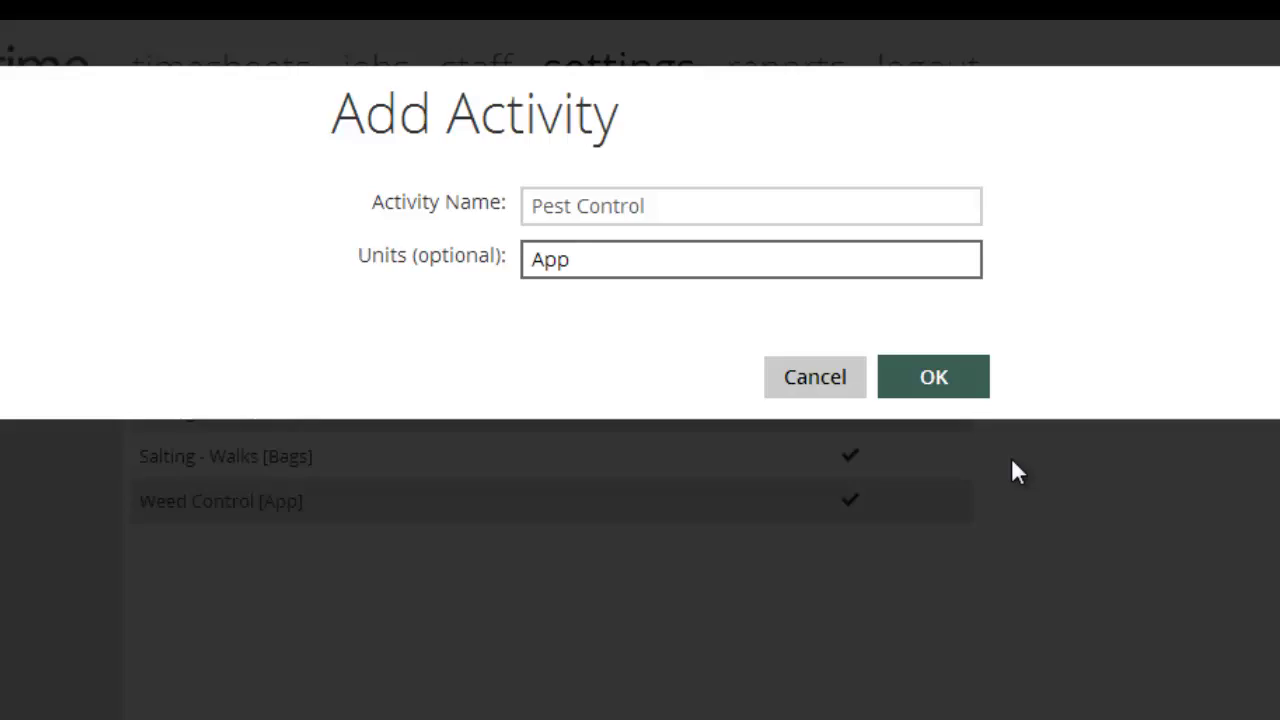
{"action": "key", "text": "Return"}
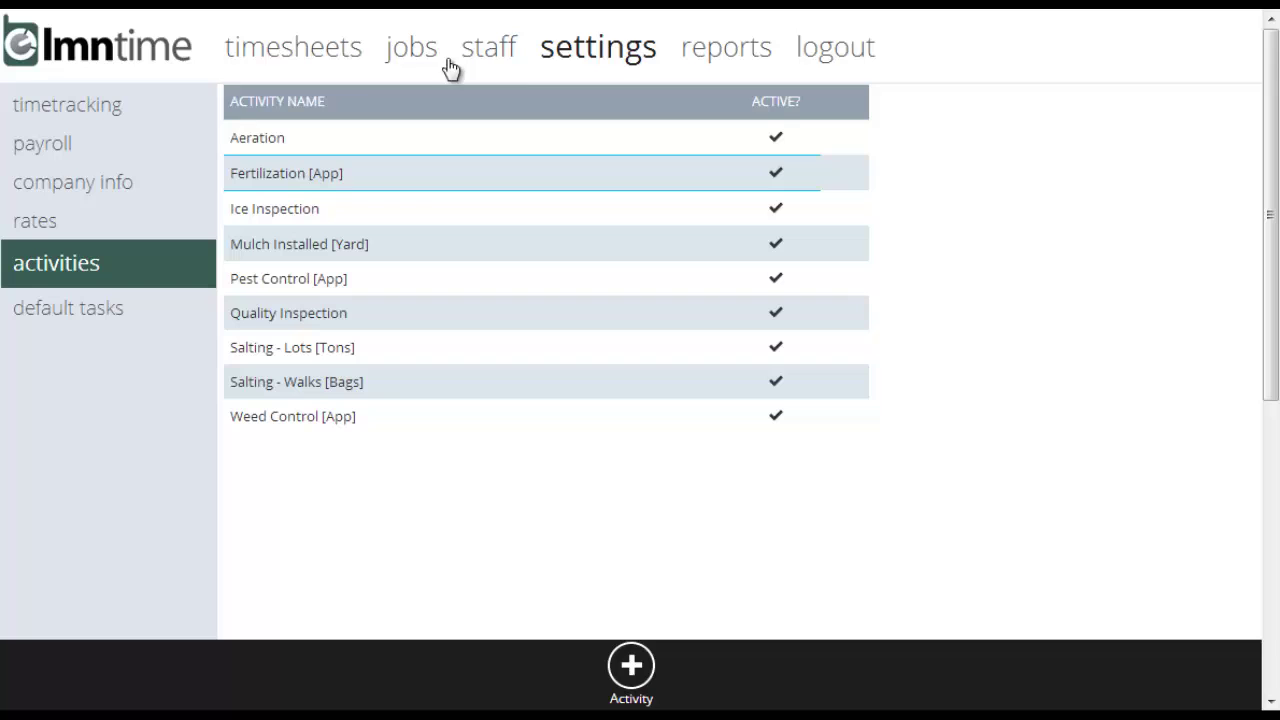
Step: Open the activities of the Acme Hall - Grounds Maintenance job
{"action": "left_click", "coordinate": [404, 60]}
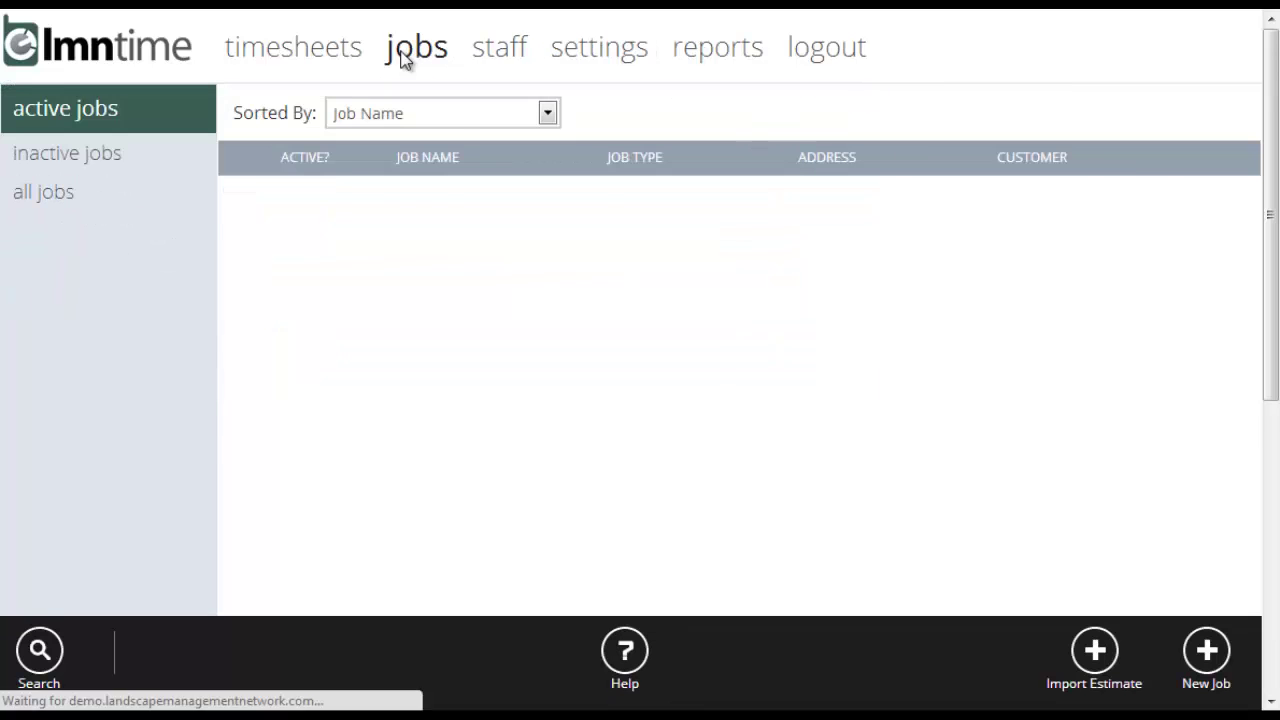
{"action": "left_click", "coordinate": [356, 195]}
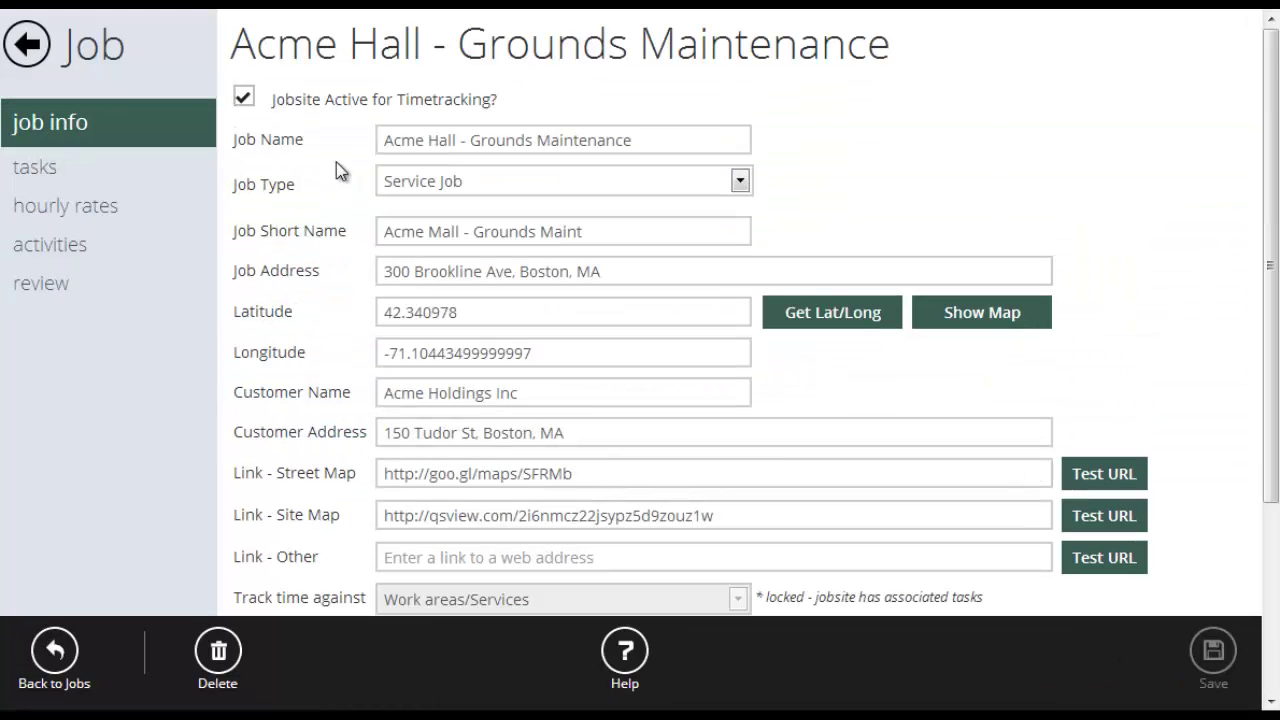
{"action": "left_click", "coordinate": [46, 248]}
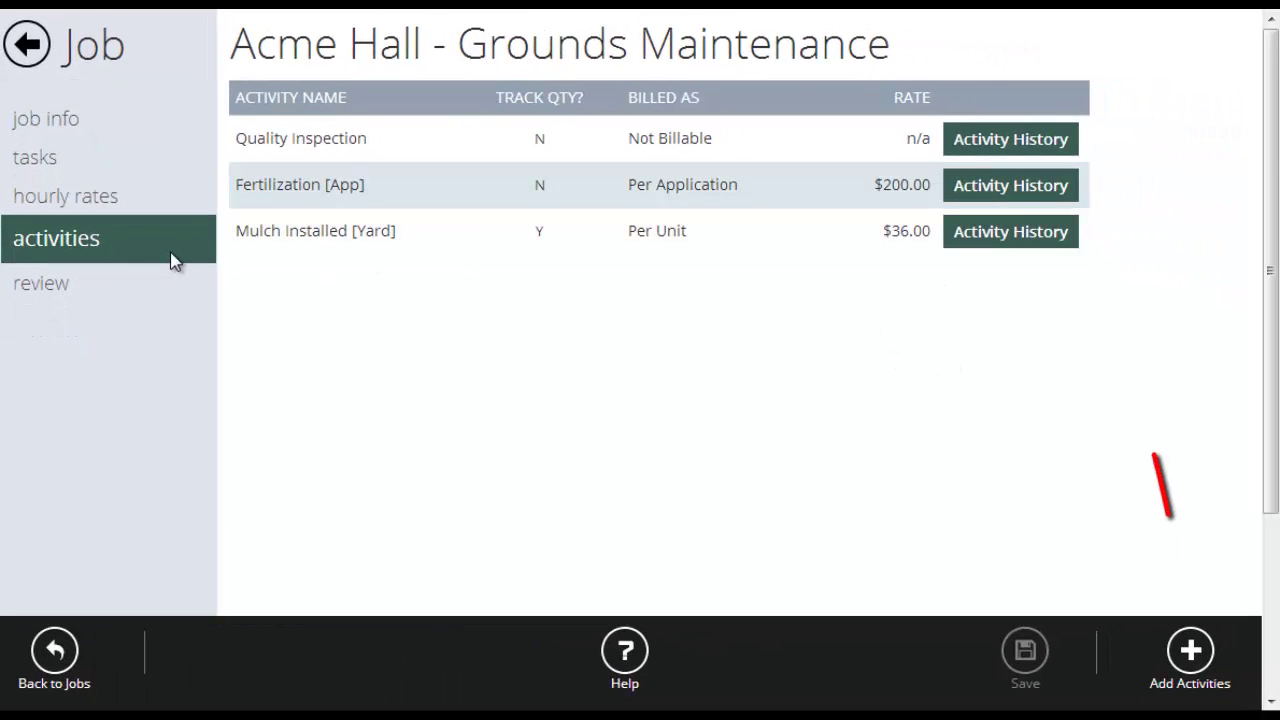
Step: Add the Pest Control [App] activity to the job, billed Per Application at a rate of $300.00
{"action": "left_click", "coordinate": [1200, 660]}
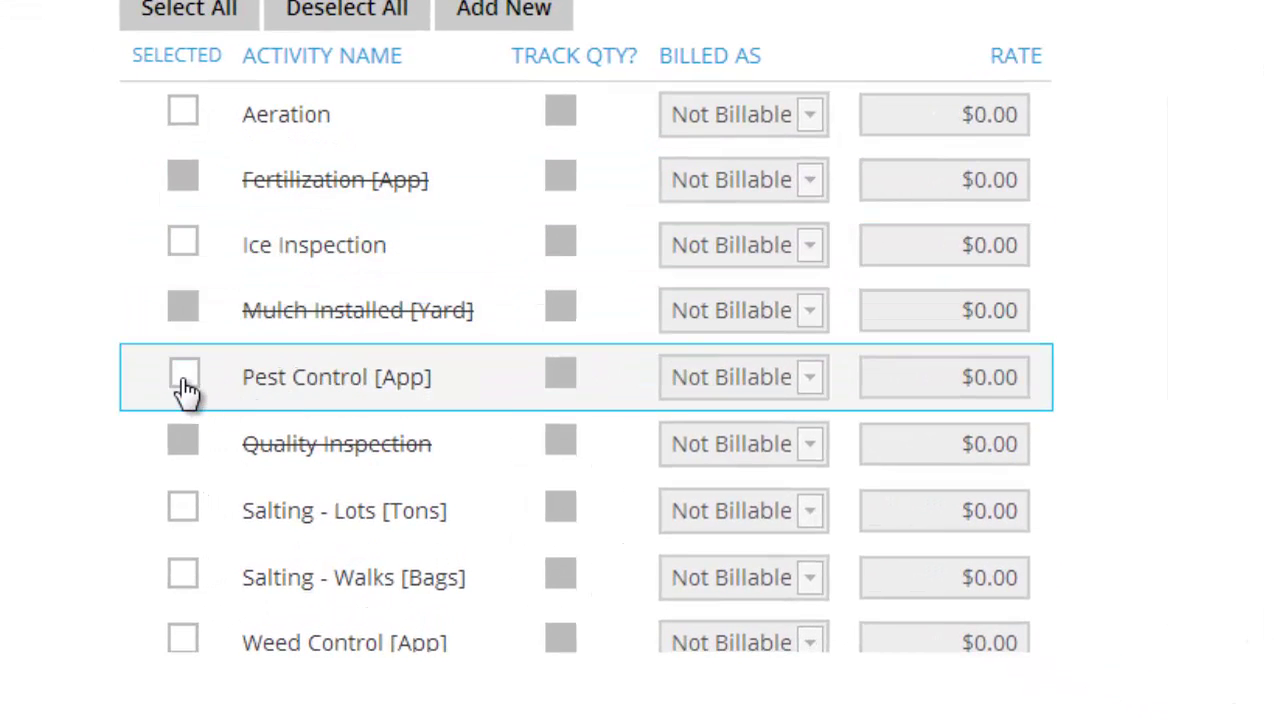
{"action": "left_click", "coordinate": [184, 376]}
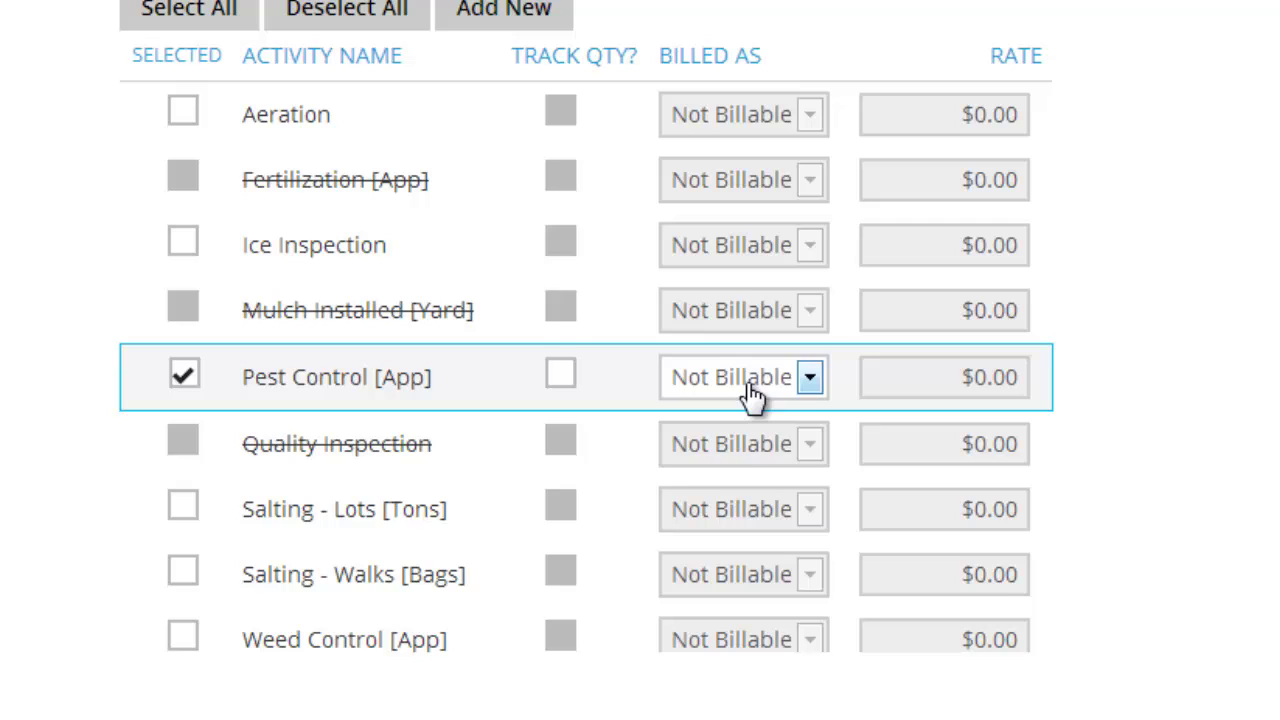
{"action": "left_click", "coordinate": [752, 397]}
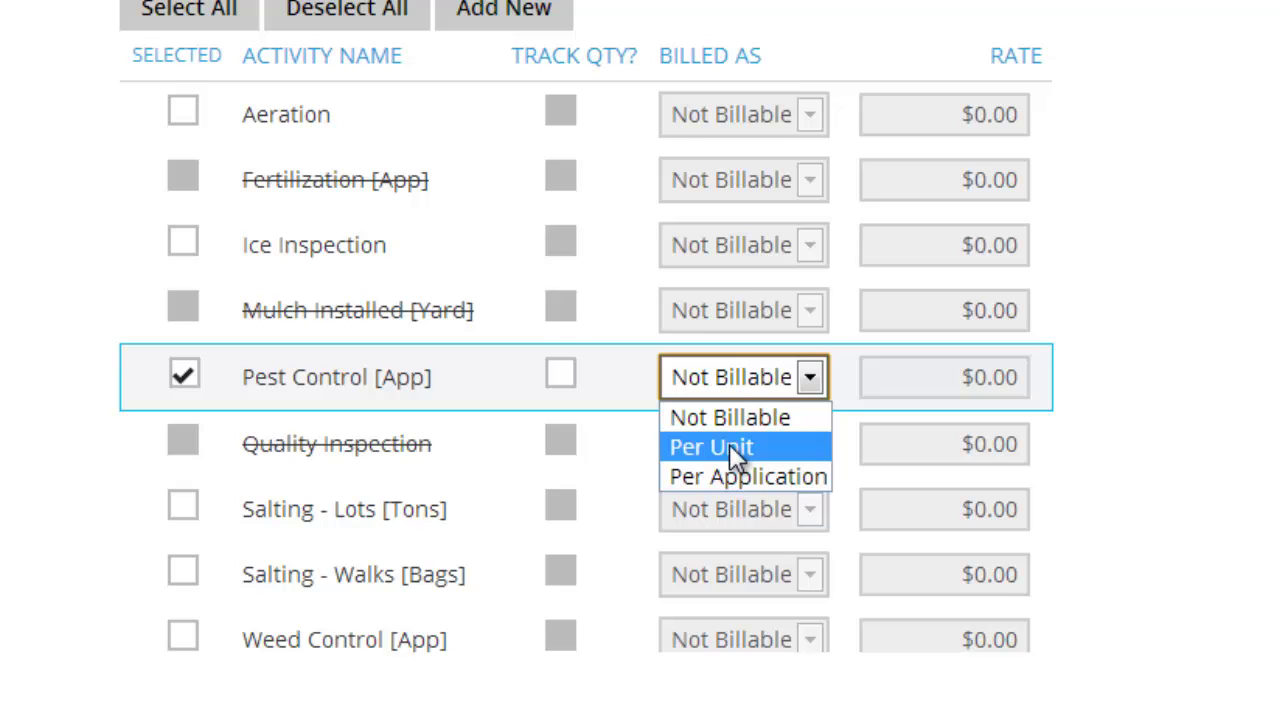
{"action": "left_click", "coordinate": [735, 477]}
{"action": "left_click", "coordinate": [868, 375]}
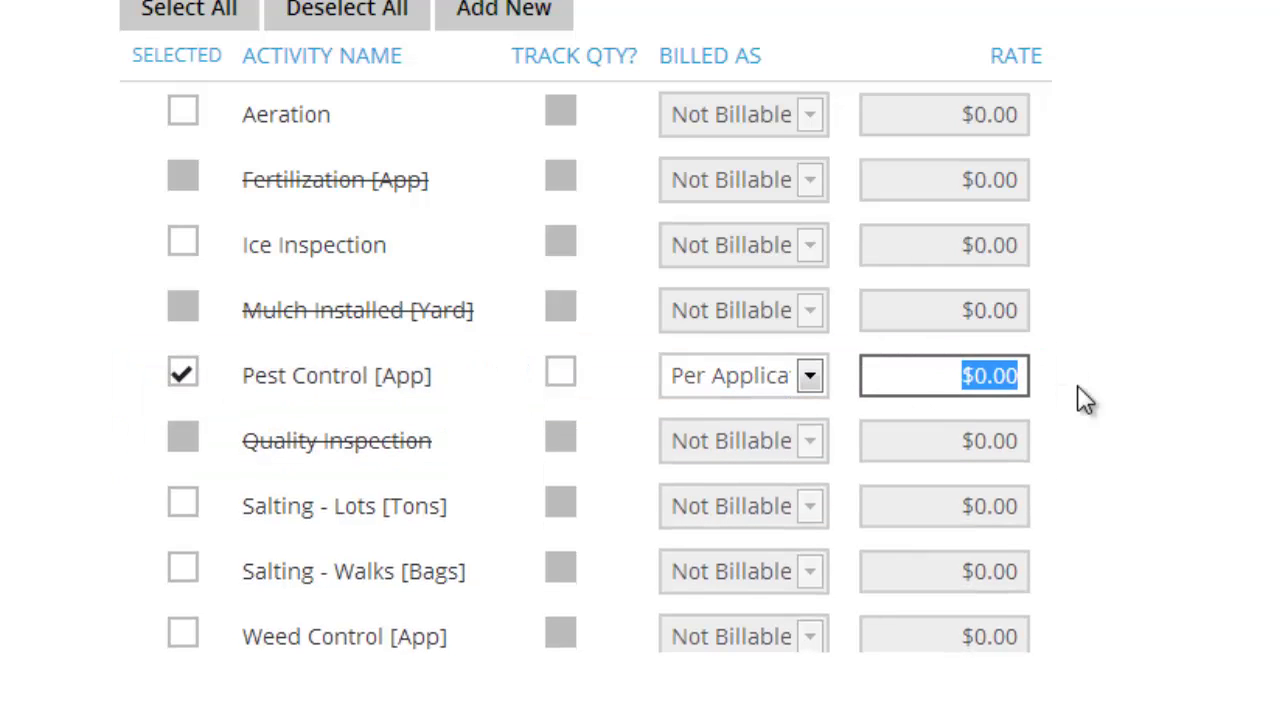
{"action": "type", "text": "300"}
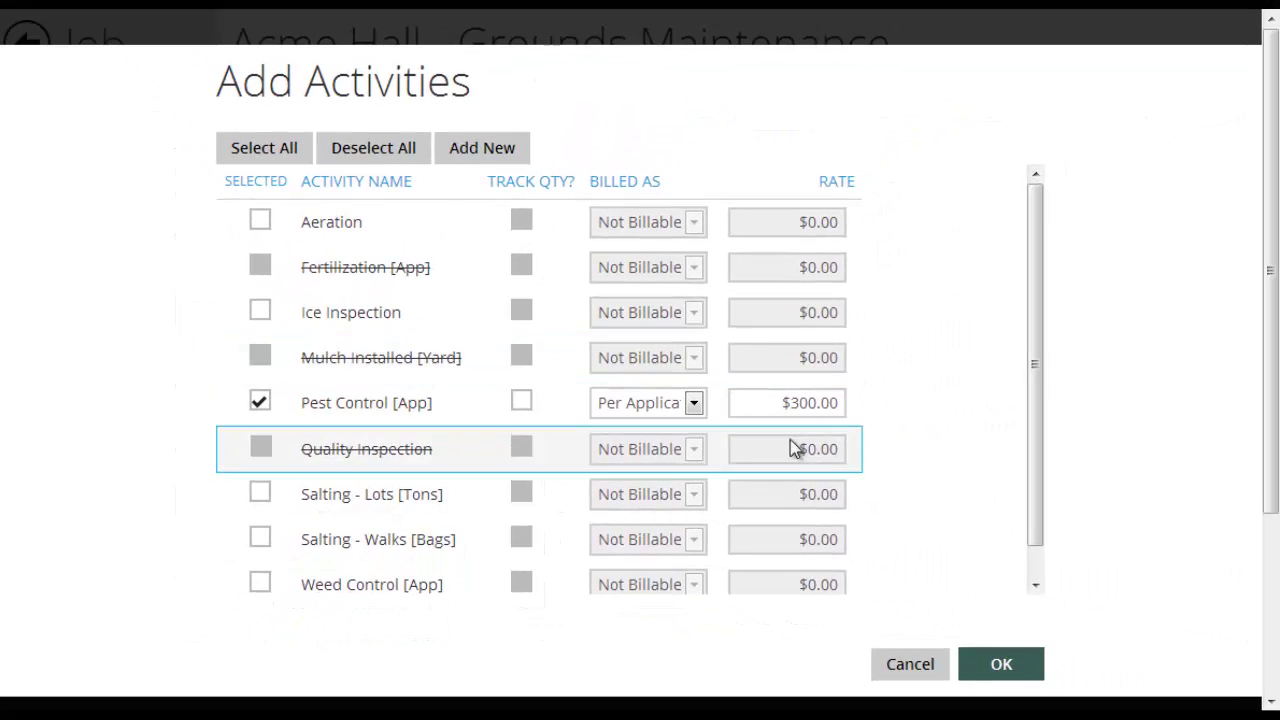
{"action": "left_click", "coordinate": [1002, 666]}
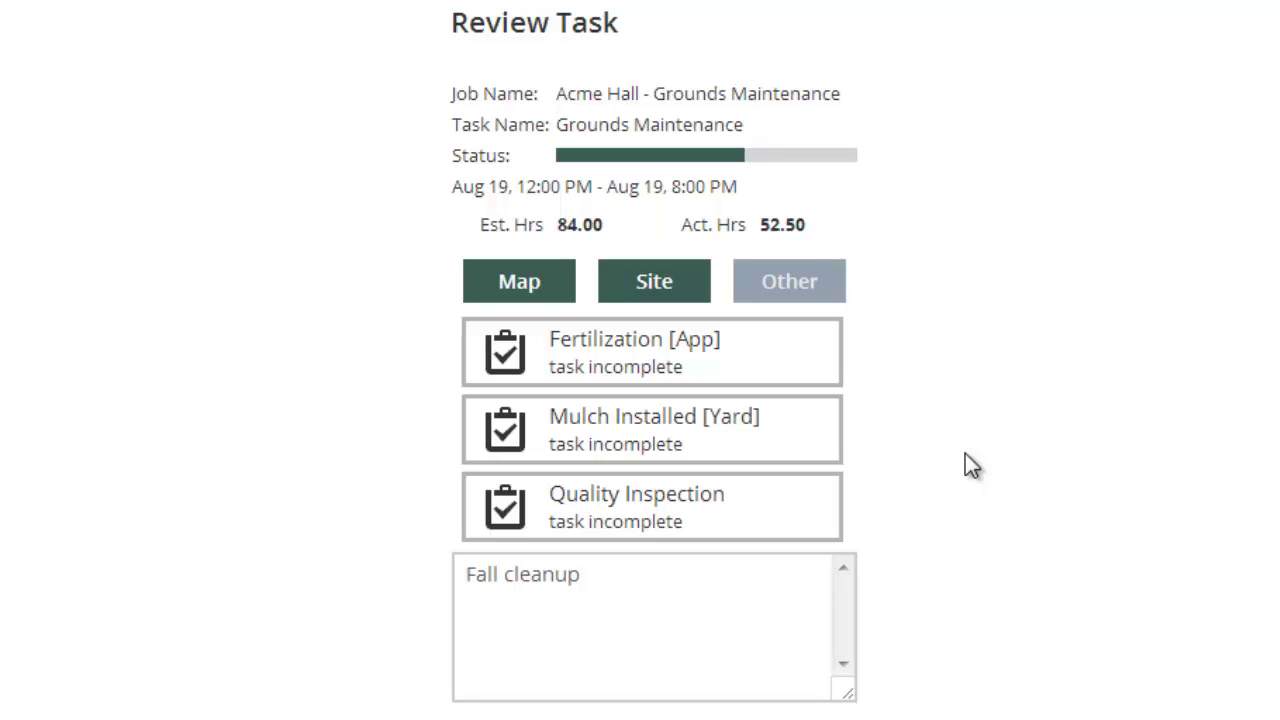
Step: Mark the Fertilization [App] and Mulch Installed [Yard] activities as completed in the Grounds Maintenance task review
{"action": "left_click", "coordinate": [684, 340]}
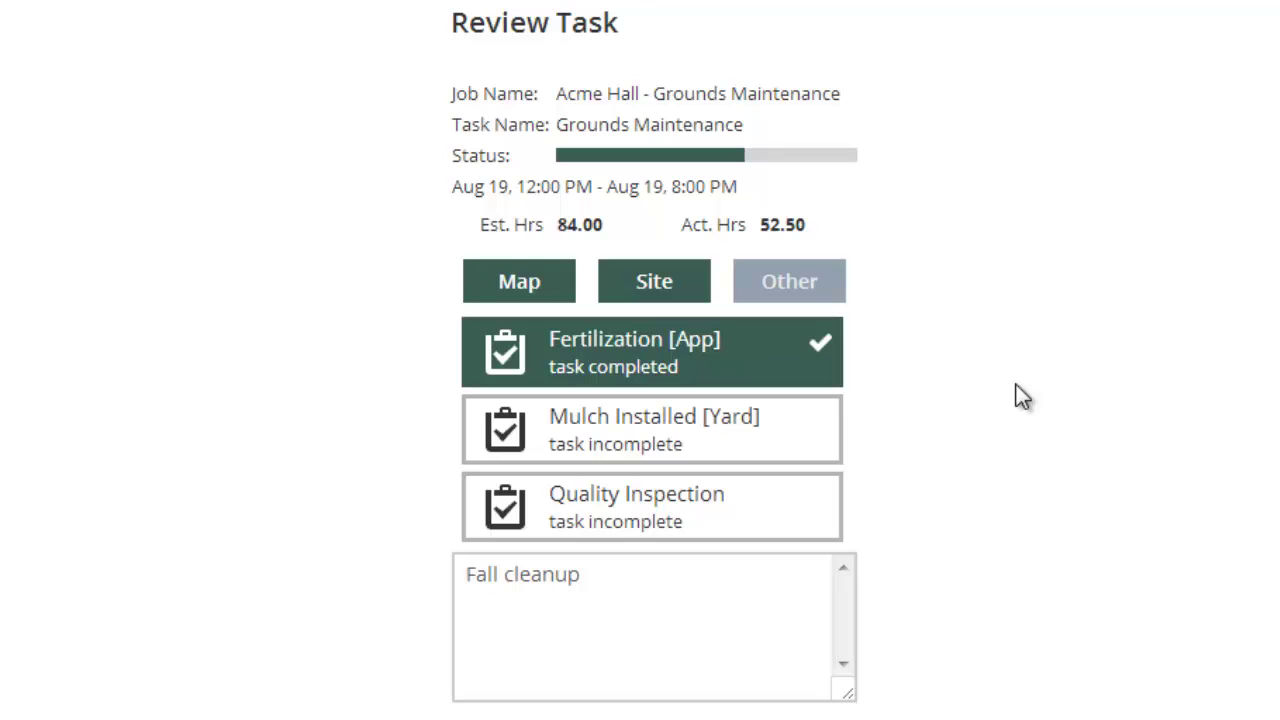
{"action": "left_click", "coordinate": [786, 451]}
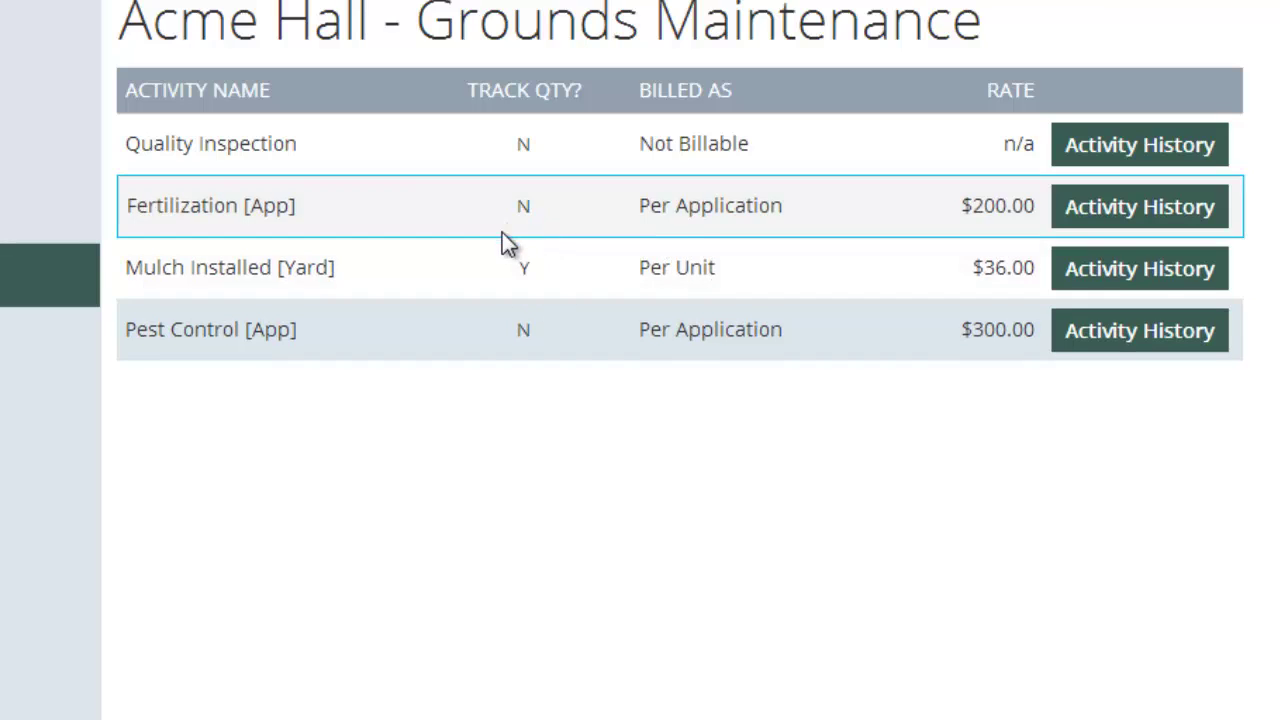
Step: Check the quantity tracking and billing settings of the job's Mulch Installed [Yard] activity without changing them
{"action": "left_click", "coordinate": [505, 267]}
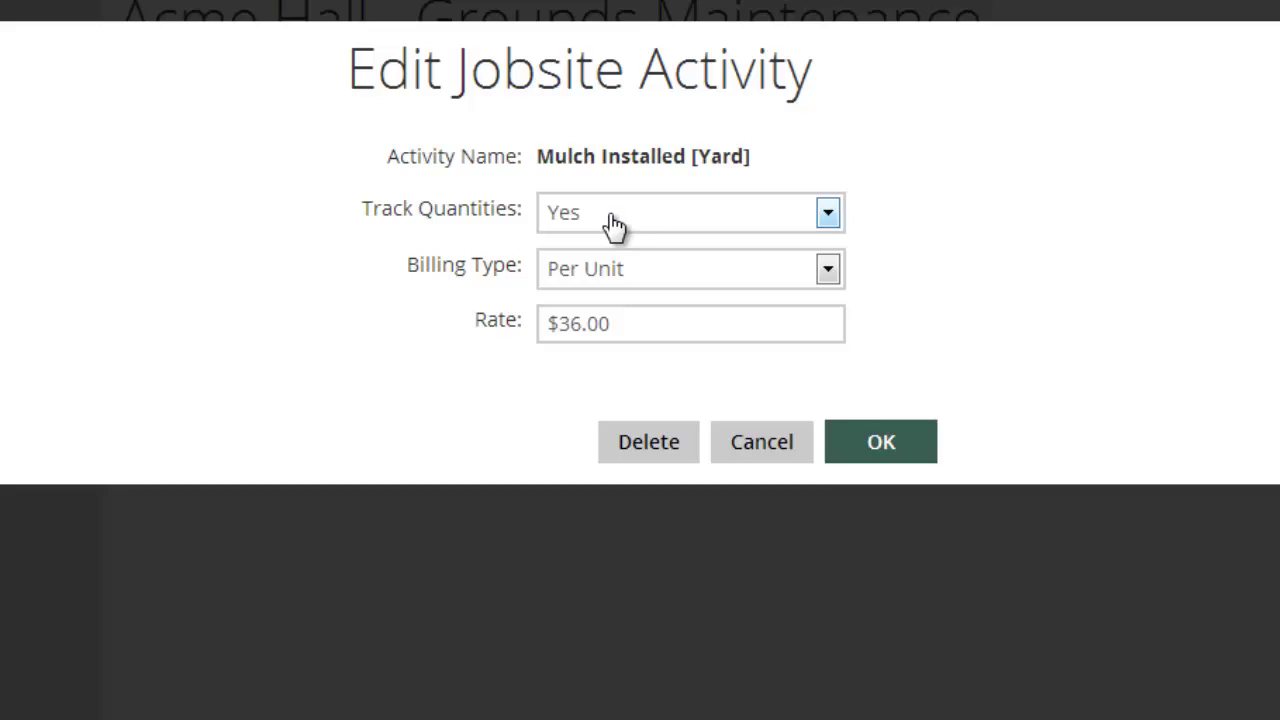
{"action": "left_click", "coordinate": [763, 452]}
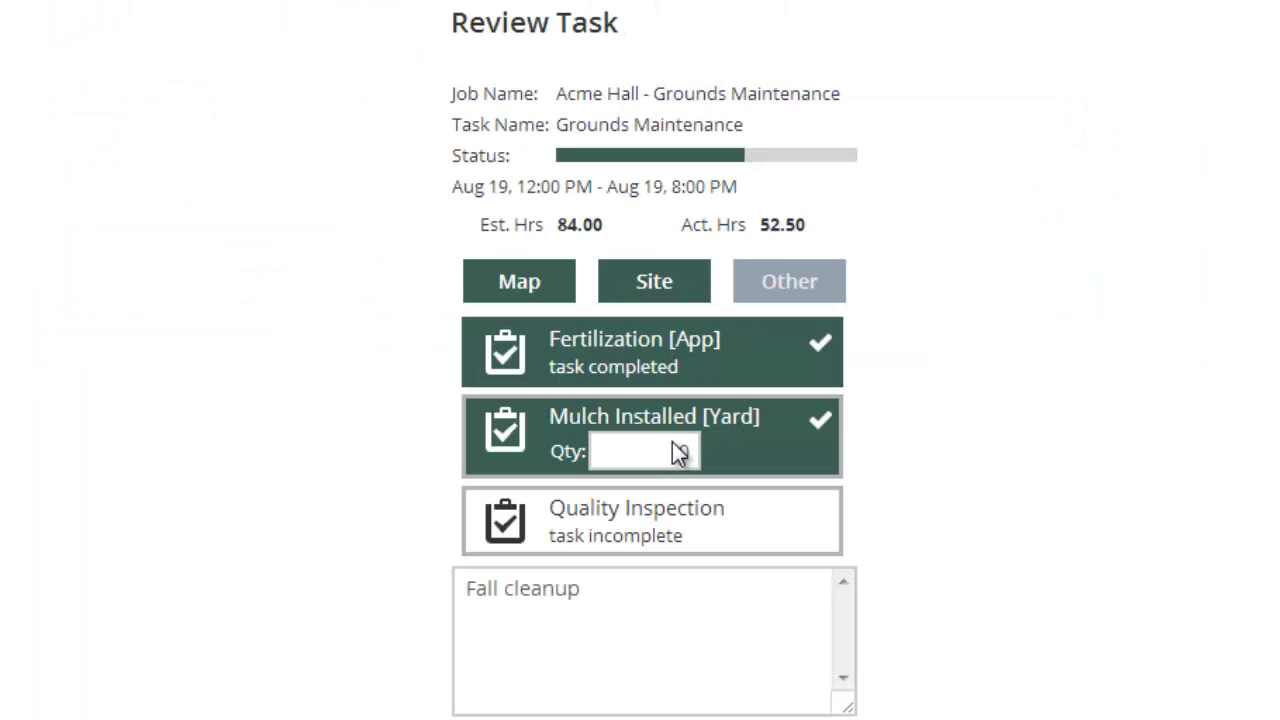
Step: Set the Mulch Installed [Yard] quantity to 10, mark Quality Inspection as completed and save the task review
{"action": "left_click_drag", "start_coordinate": [648, 450], "coordinate": [710, 456]}
{"action": "type", "text": "10"}
{"action": "left_click", "coordinate": [1107, 511]}
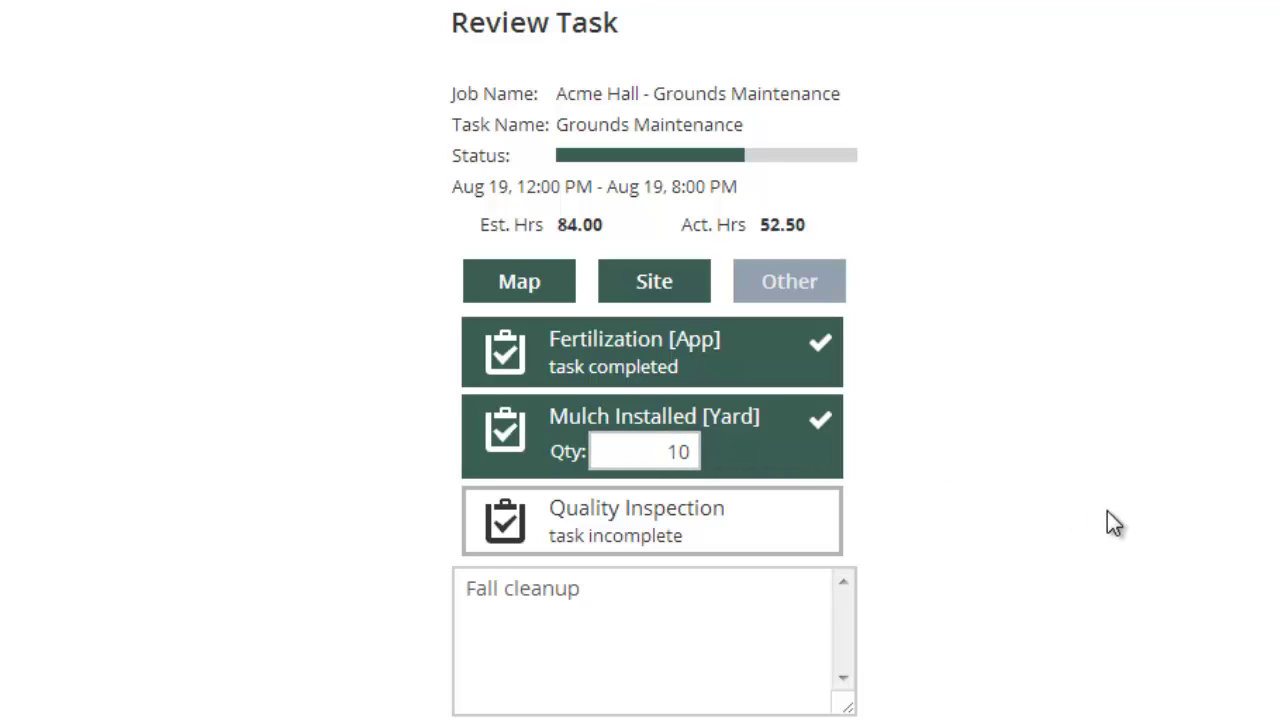
{"action": "left_click", "coordinate": [726, 533]}
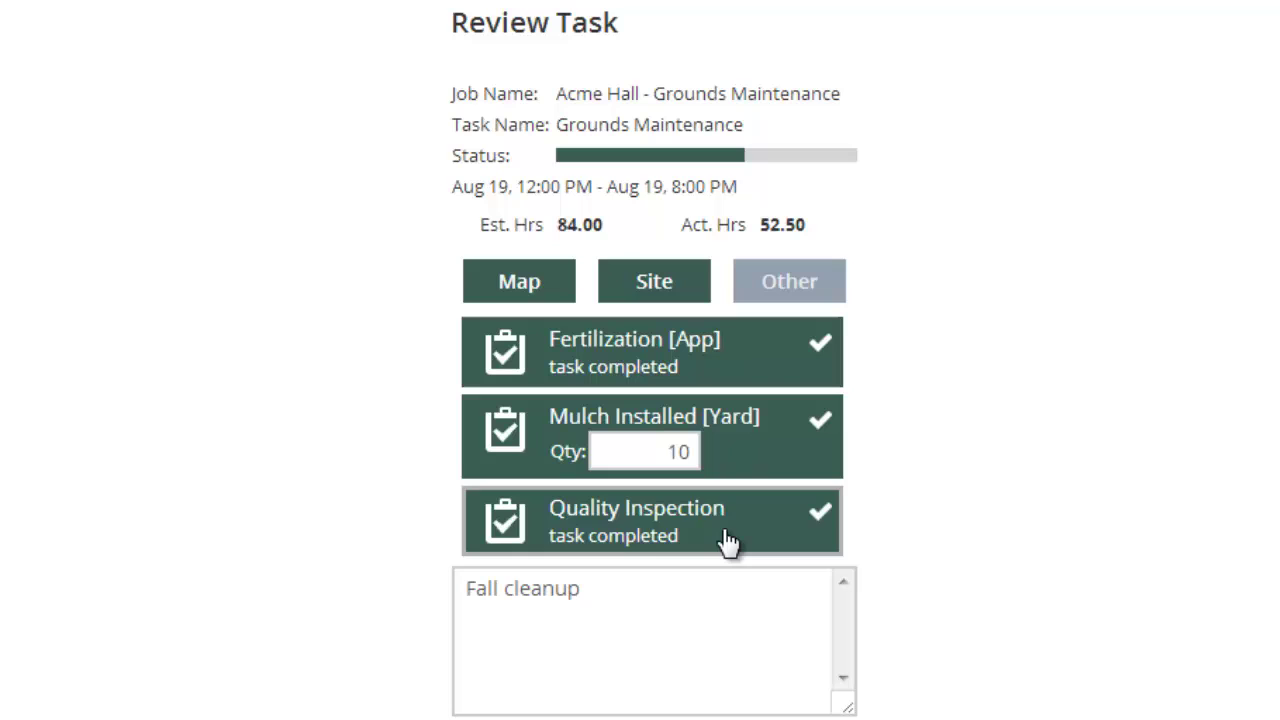
{"action": "left_click", "coordinate": [726, 538]}
{"action": "left_click", "coordinate": [810, 525]}
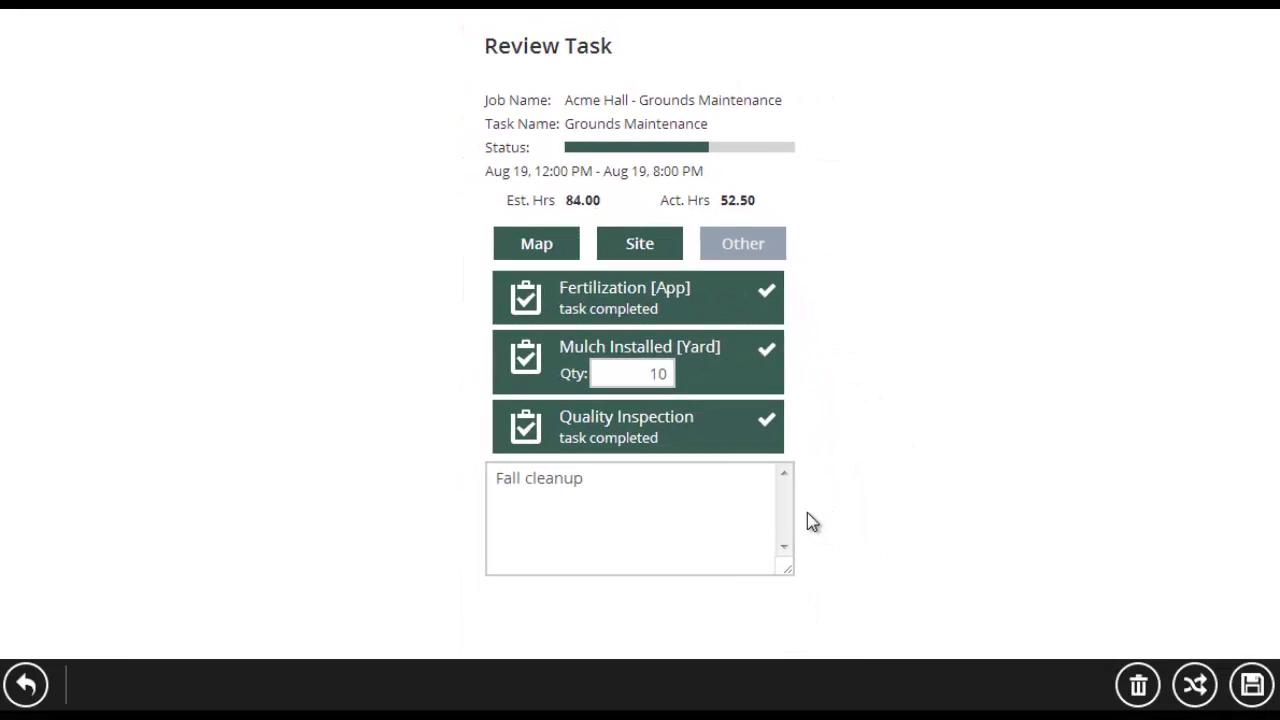
{"action": "left_click", "coordinate": [1251, 684]}
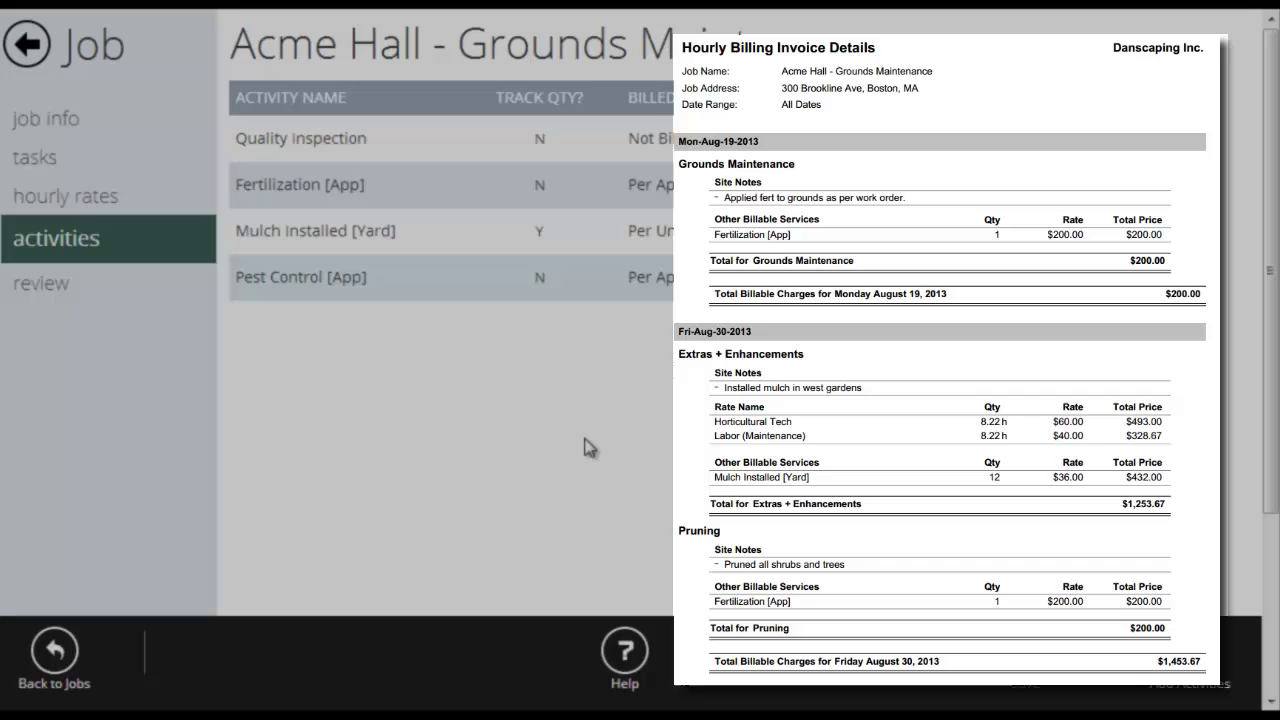
Step: Leave the Acme Hall - Grounds Maintenance job and return to the list of active jobs
{"action": "left_click", "coordinate": [586, 447]}
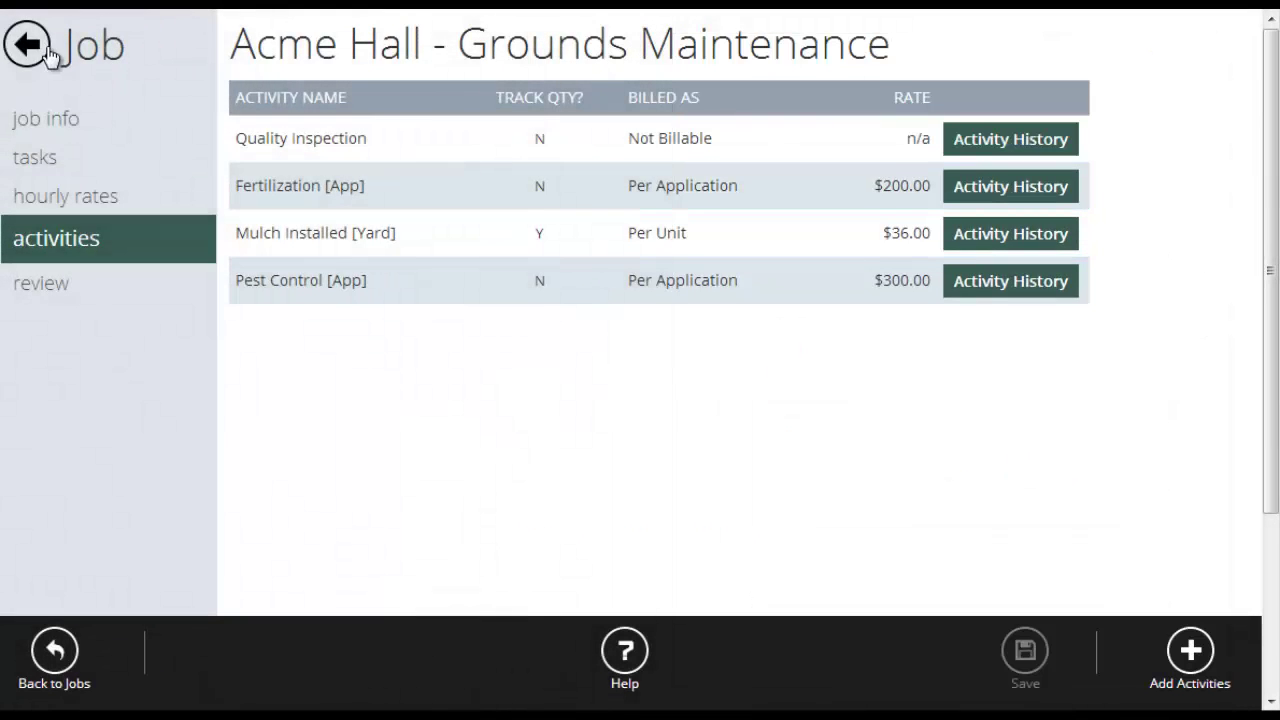
{"action": "left_click", "coordinate": [27, 44]}
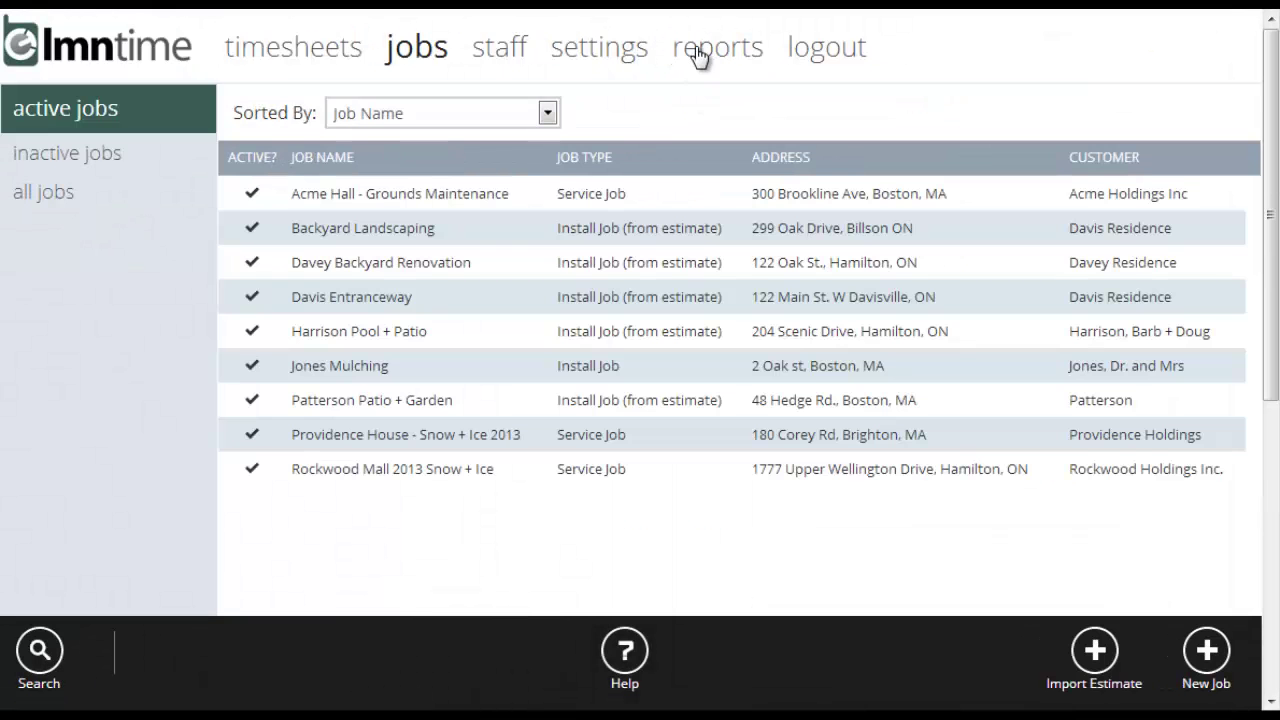